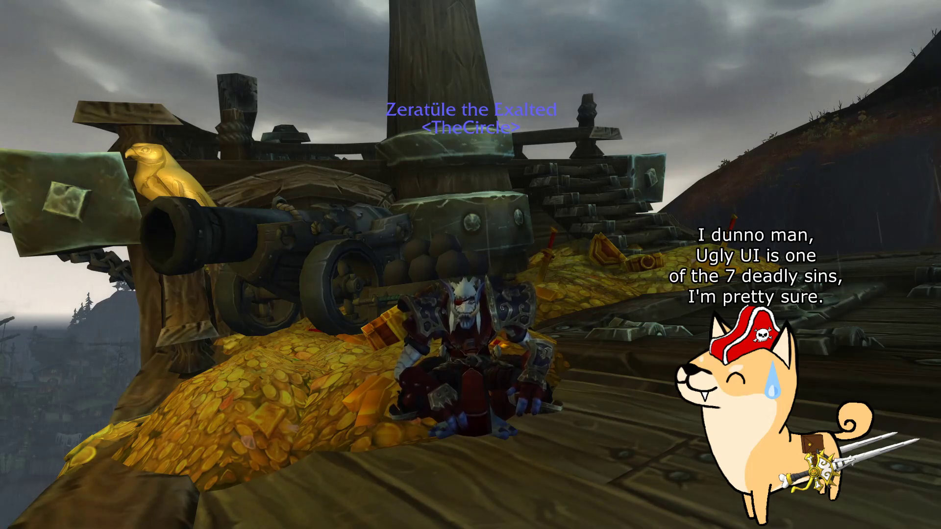
Step: Restore the hidden game interface over the ship scene with Alt+Z
{"action": "key", "text": "alt+z"}
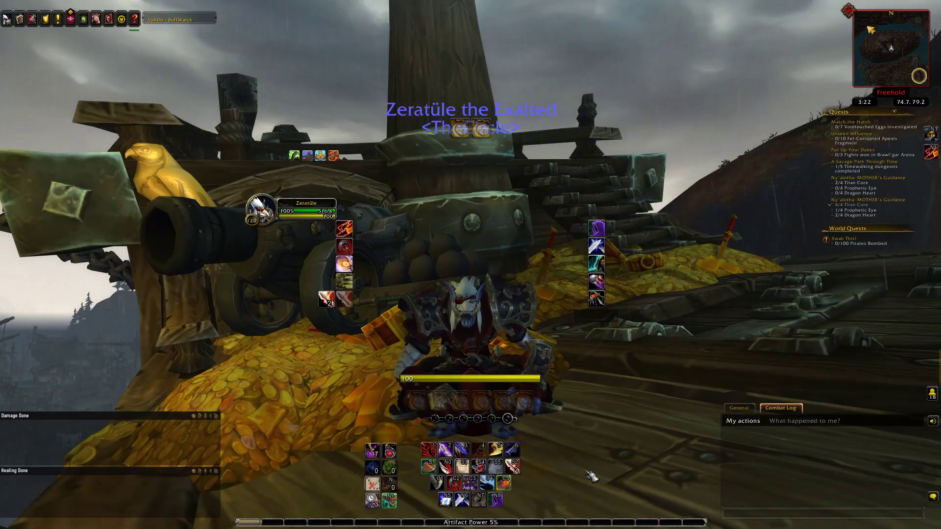
Step: Orbit the camera round to face the character, then send a chat command so it stands up
{"action": "left_click_drag", "start_coordinate": [590, 475], "coordinate": [691, 469]}
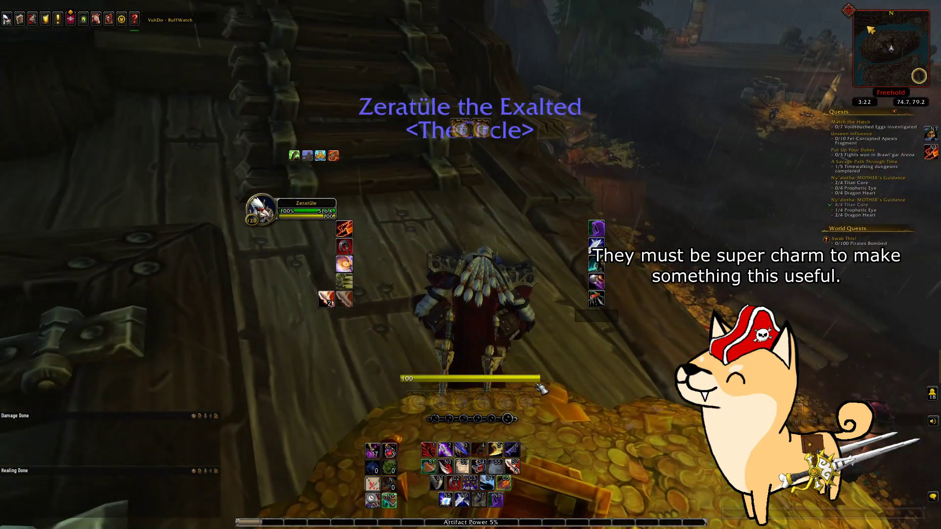
{"action": "left_click_drag", "start_coordinate": [542, 389], "coordinate": [664, 391]}
{"action": "key", "text": "Return"}
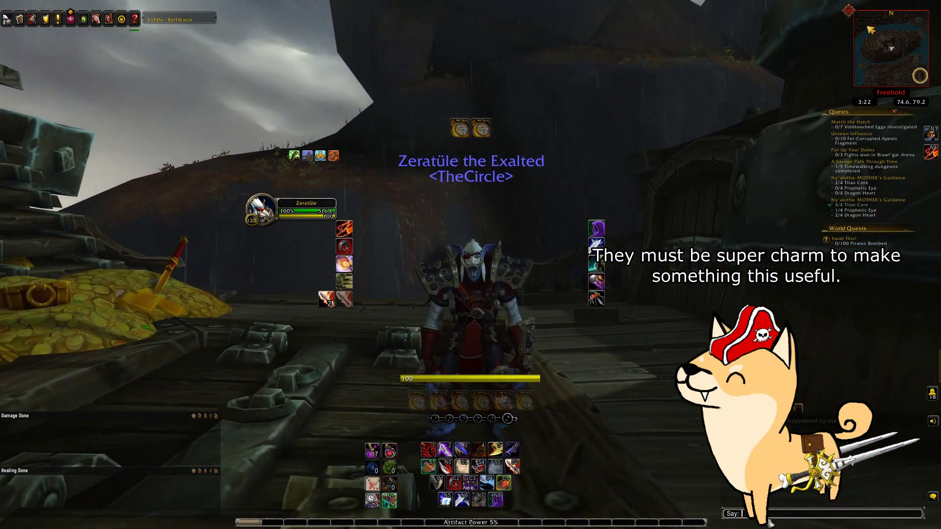
{"action": "type", "text": "/y"}
{"action": "key", "text": "Return"}
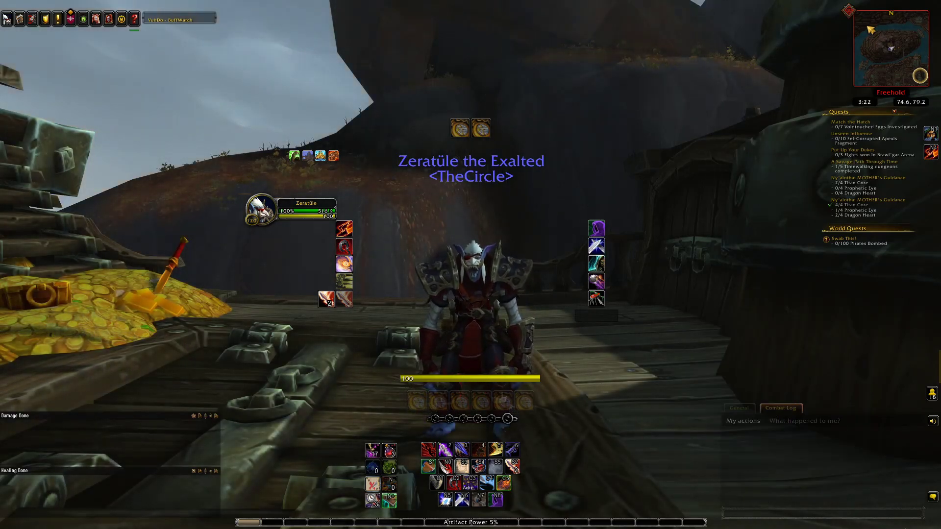
Step: Preview the eAlign grid via /align, dismiss it, and get /align ready in the chat line
{"action": "type", "text": "/align"}
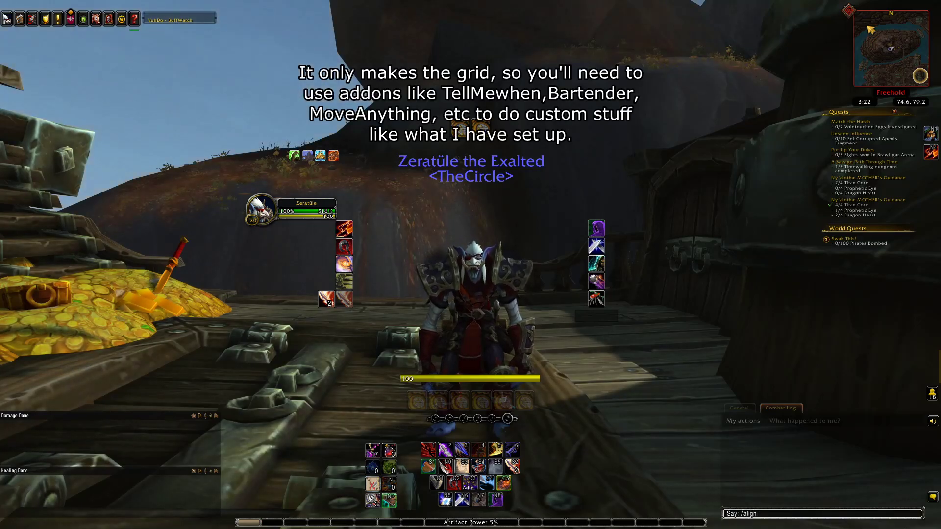
{"action": "key", "text": "Return"}
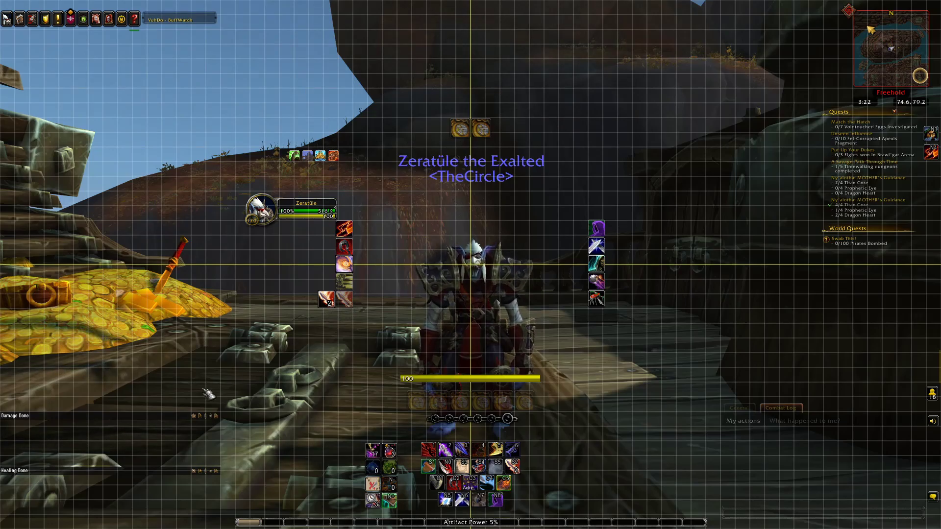
{"action": "key", "text": "Escape"}
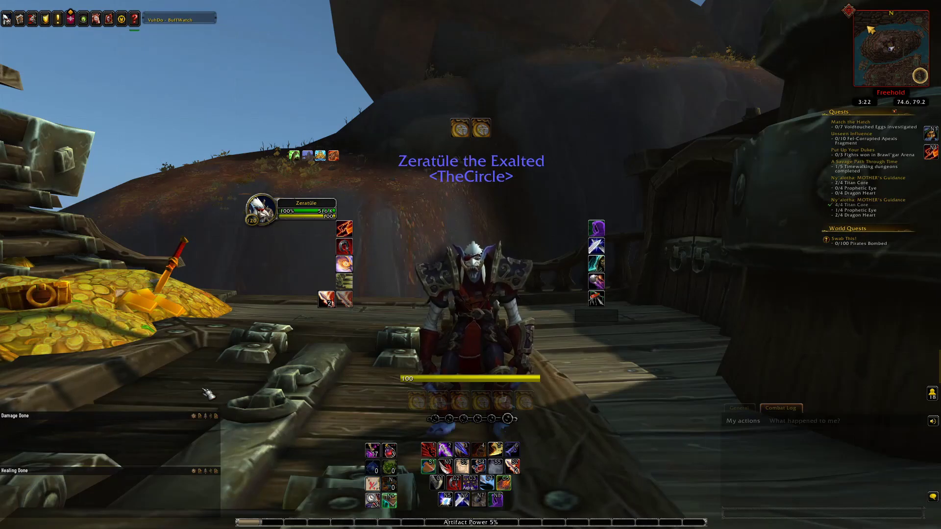
{"action": "scroll", "coordinate": [465, 355], "scroll_direction": "up", "scroll_amount": 3}
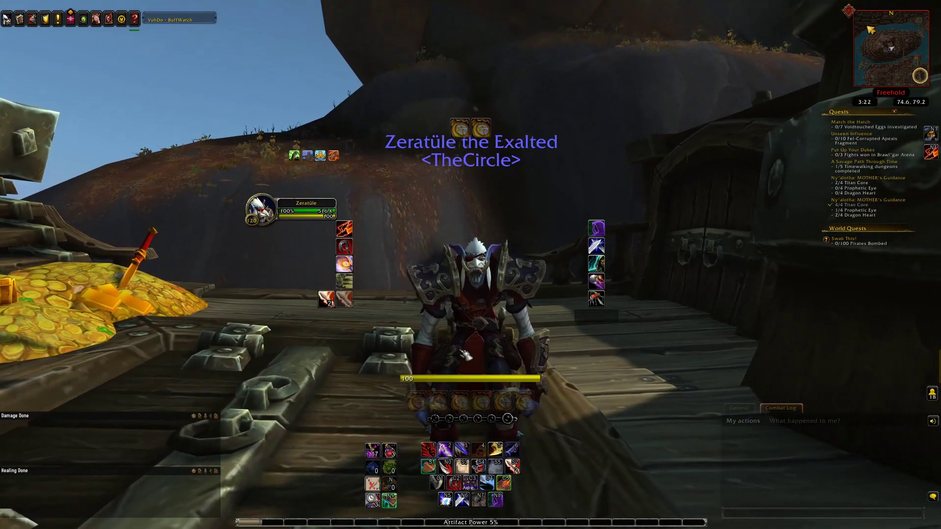
{"action": "left_click", "coordinate": [761, 515]}
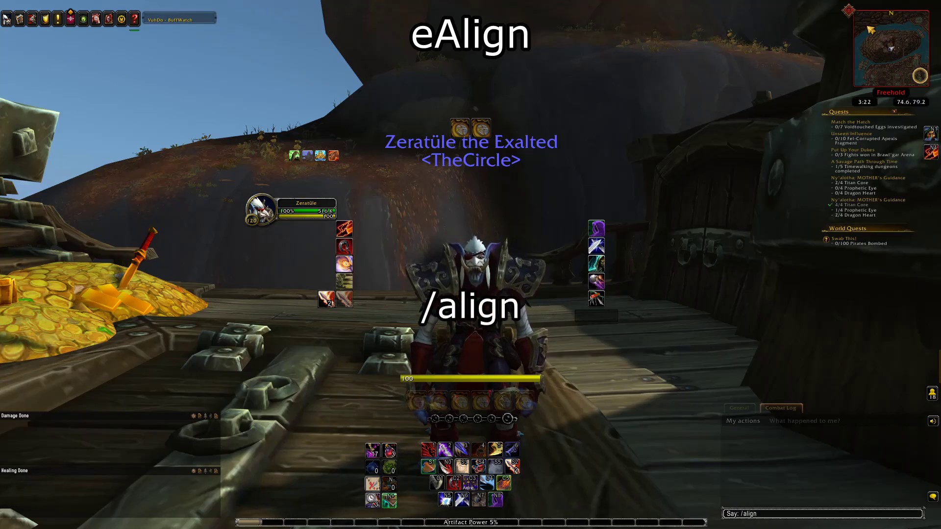
Step: Show the eAlign grid, unlock Bartender4 bars via /bt4, nudge the Pet Bar lower, then relock
{"action": "key", "text": "Return"}
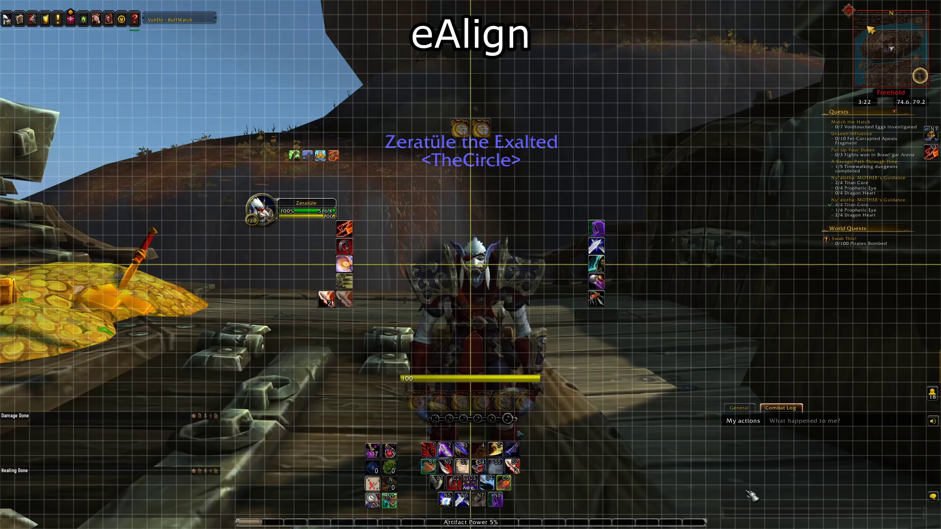
{"action": "type", "text": "/bt4"}
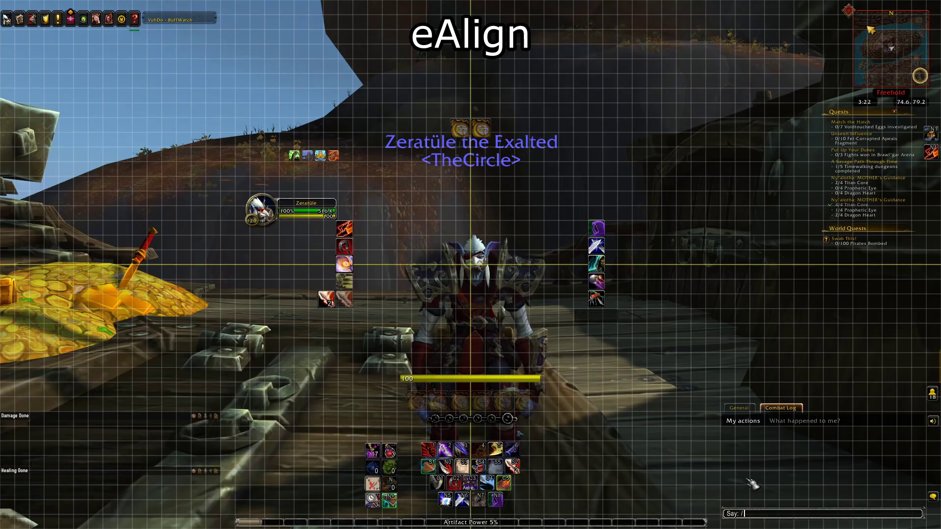
{"action": "key", "text": "Return"}
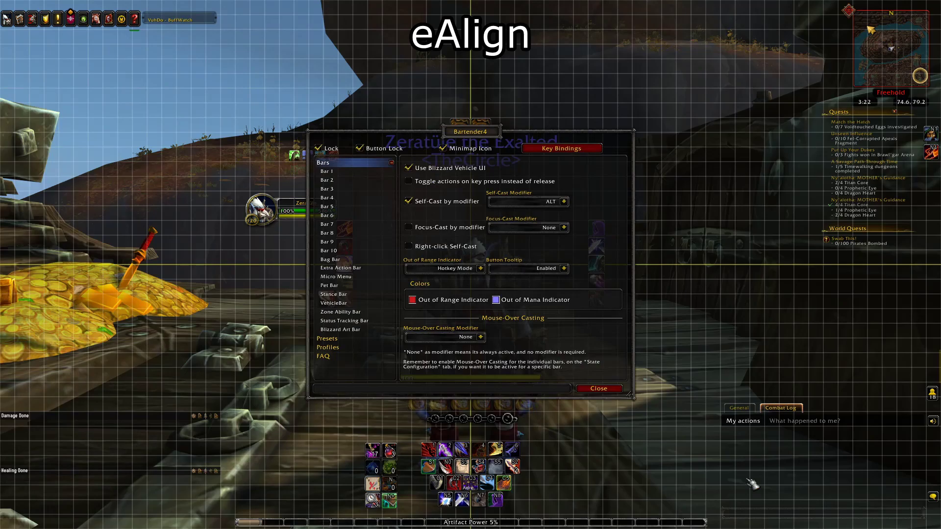
{"action": "left_click", "coordinate": [321, 148]}
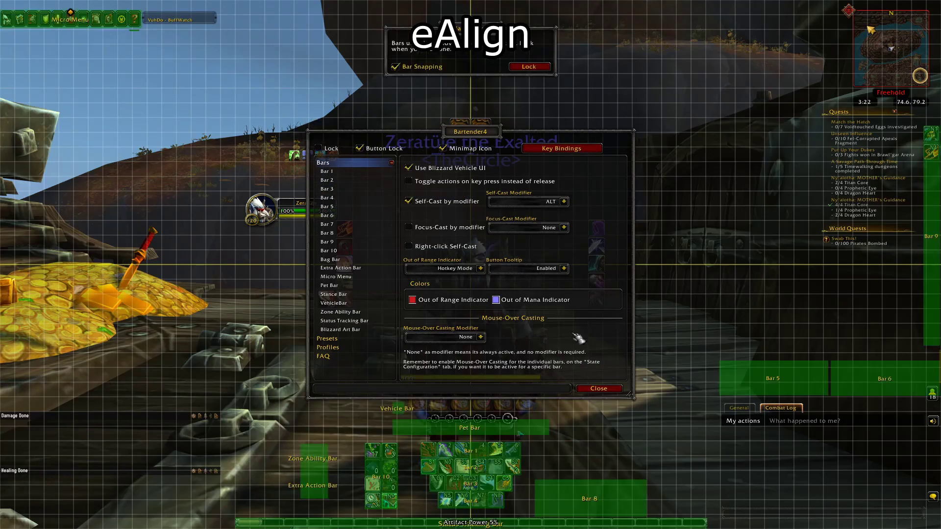
{"action": "left_click", "coordinate": [599, 391]}
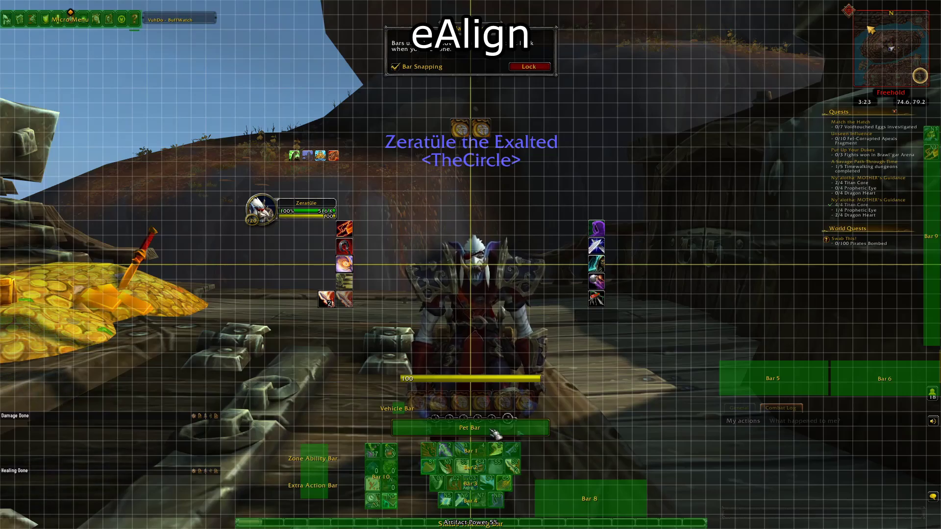
{"action": "left_click_drag", "start_coordinate": [494, 435], "coordinate": [481, 441]}
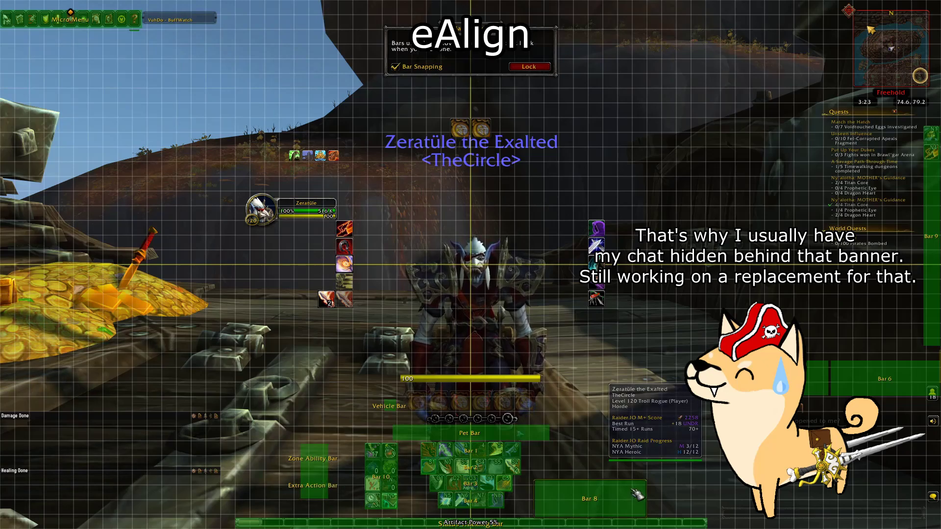
{"action": "left_click", "coordinate": [531, 67]}
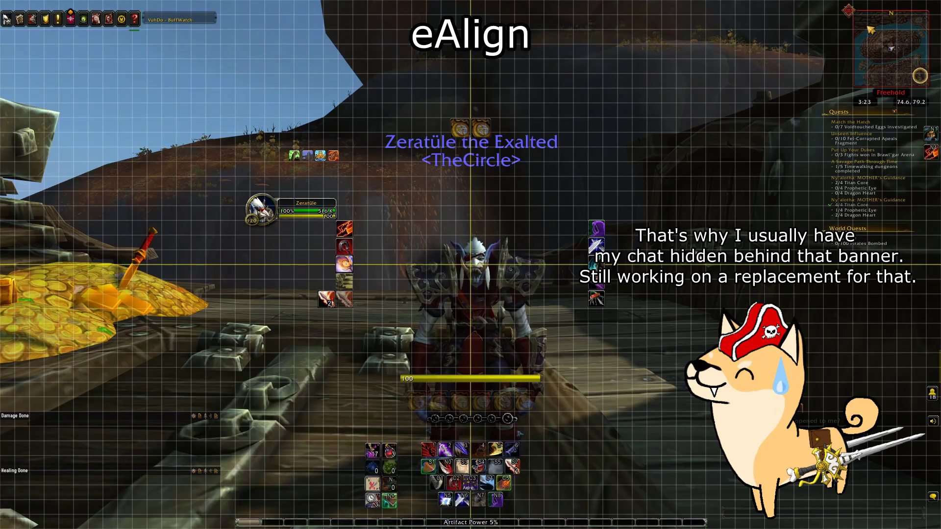
Step: Turn off the eAlign grid with /align and perform the /cheer emote
{"action": "type", "text": "/"}
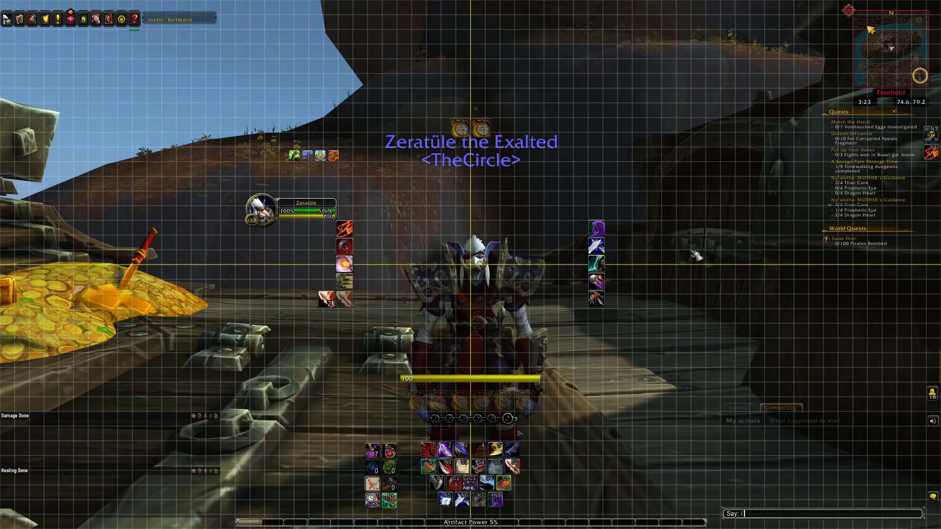
{"action": "type", "text": "align"}
{"action": "key", "text": "Return"}
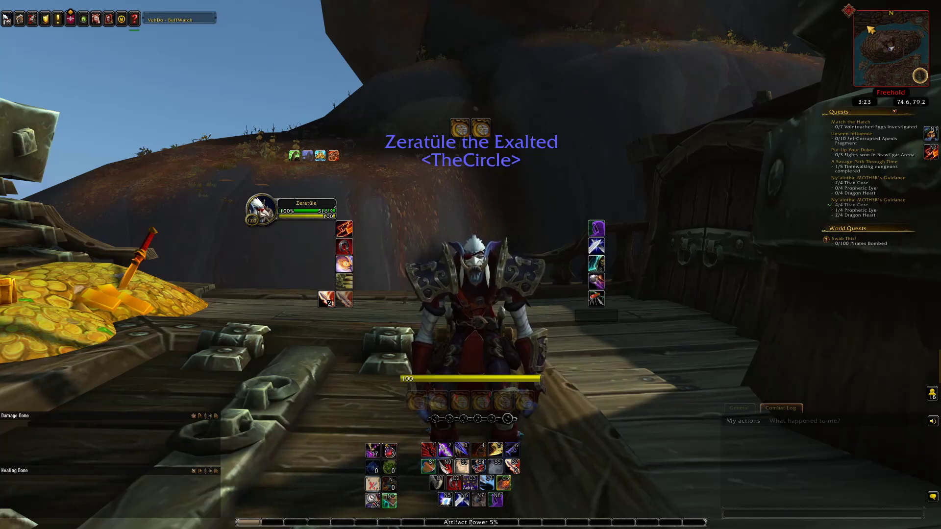
{"action": "type", "text": "/cheer"}
{"action": "key", "text": "Return"}
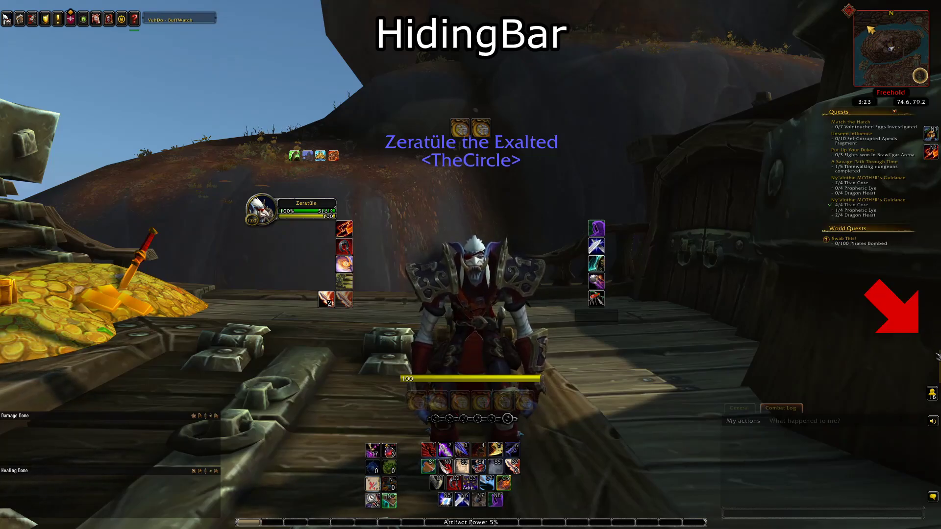
Step: Slide out the HidingBar drawer of minimap addon buttons from the right screen edge
{"action": "mouse_move", "coordinate": [939, 366]}
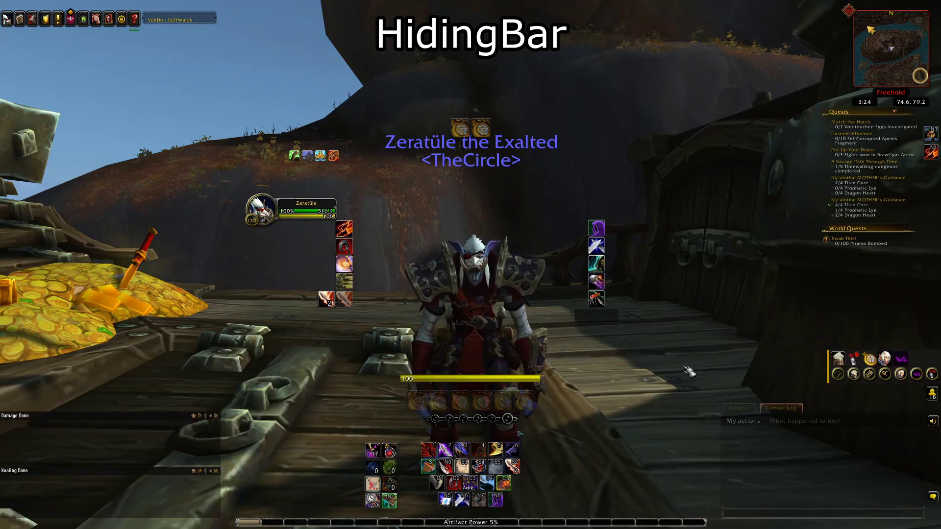
{"action": "mouse_move", "coordinate": [839, 375]}
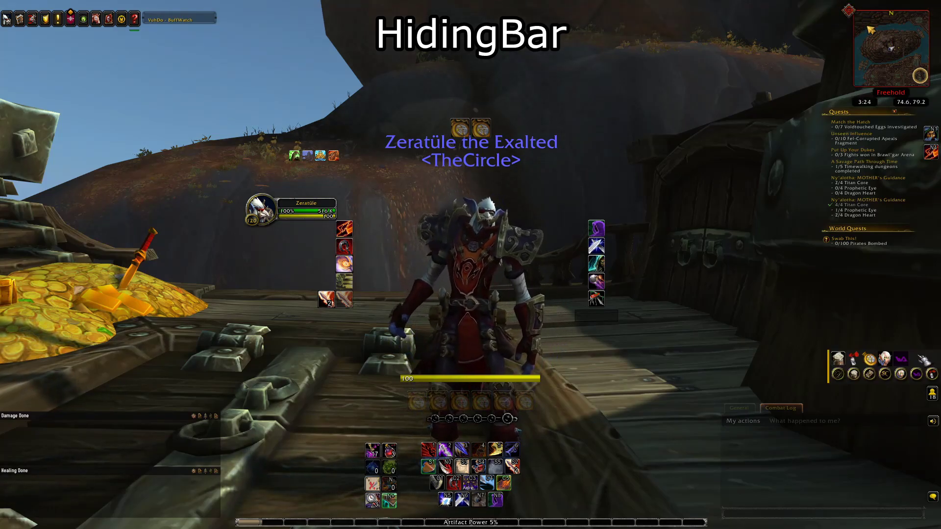
Step: Toggle WeakAuras, Bartender4, VuhDo, TellMeWhen and Details! from the drawer, leaving all windows closed
{"action": "left_click", "coordinate": [916, 373]}
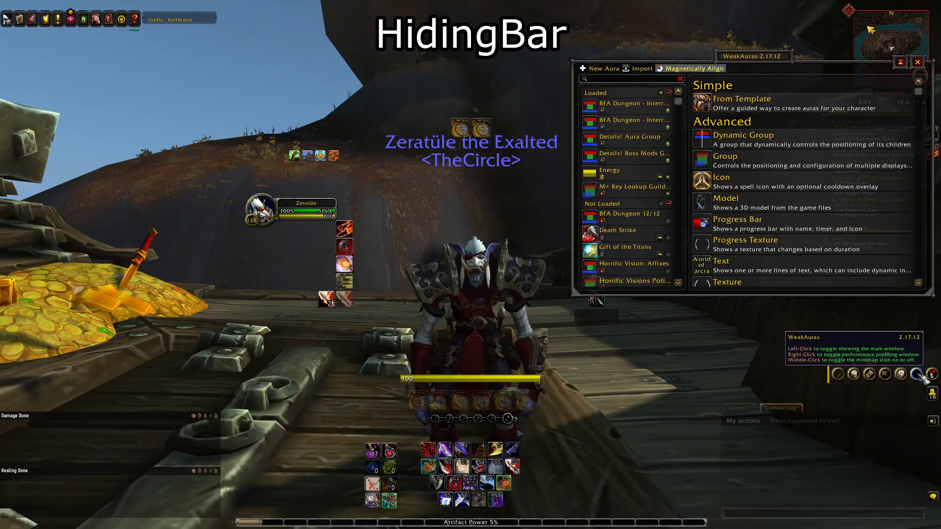
{"action": "left_click", "coordinate": [915, 373]}
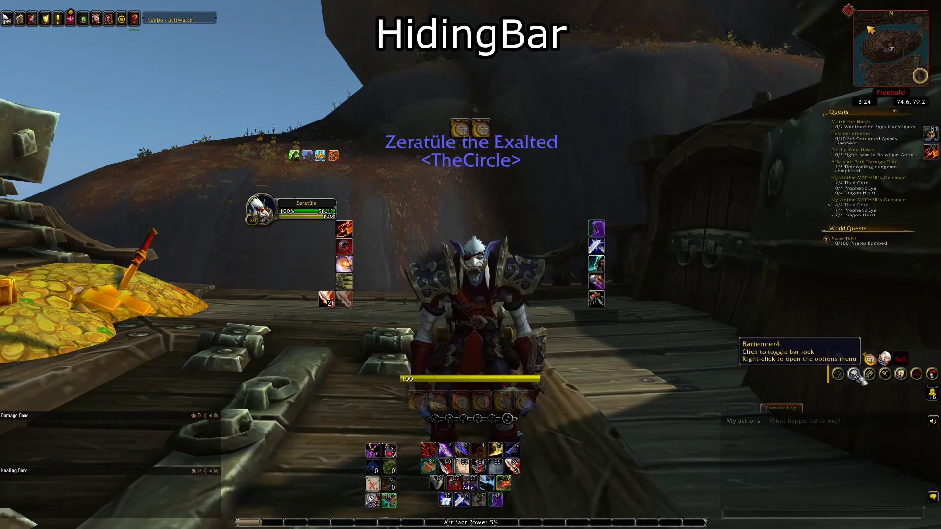
{"action": "left_click", "coordinate": [868, 383]}
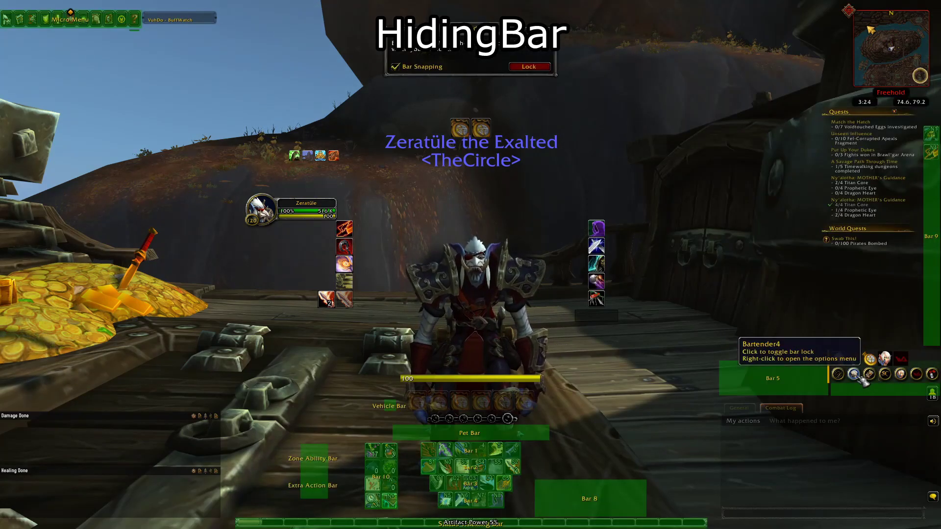
{"action": "left_click", "coordinate": [864, 380]}
{"action": "left_click", "coordinate": [885, 359]}
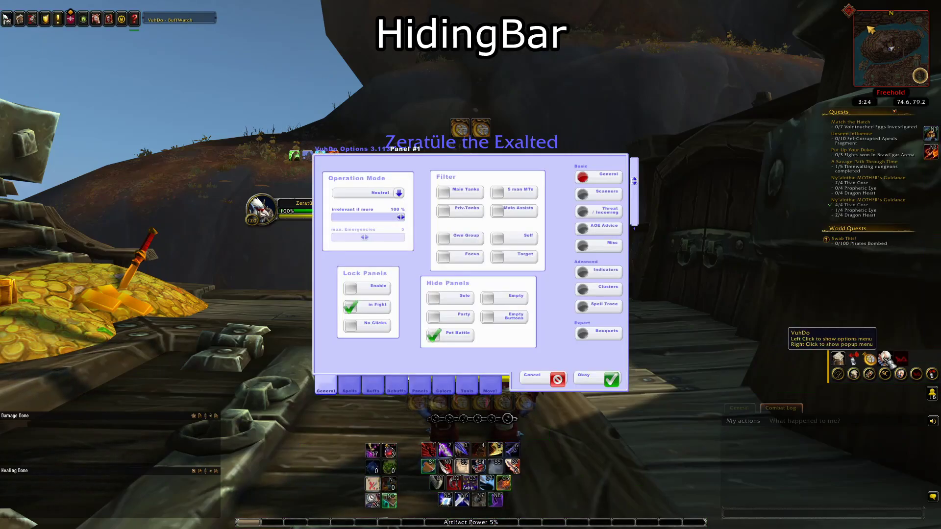
{"action": "left_click", "coordinate": [886, 359]}
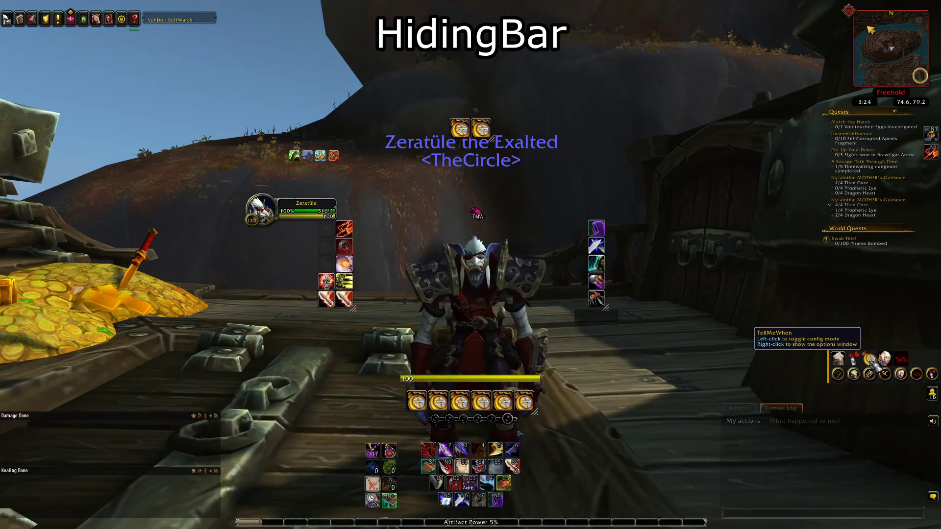
{"action": "left_click", "coordinate": [871, 362]}
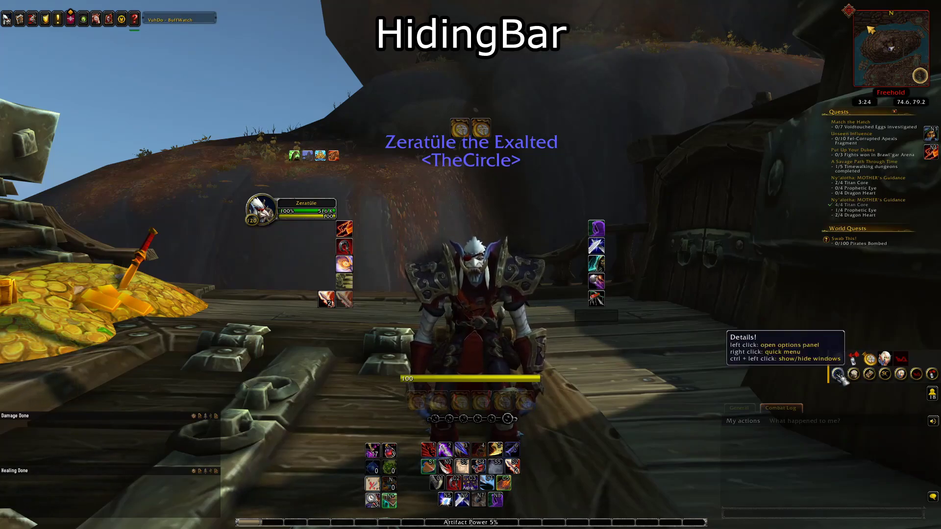
{"action": "left_click", "coordinate": [840, 375]}
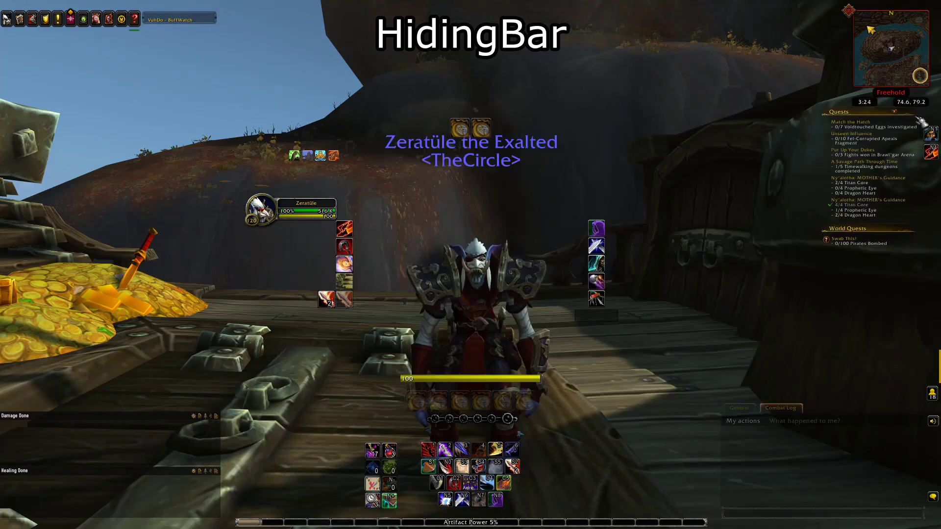
{"action": "key", "text": "Escape"}
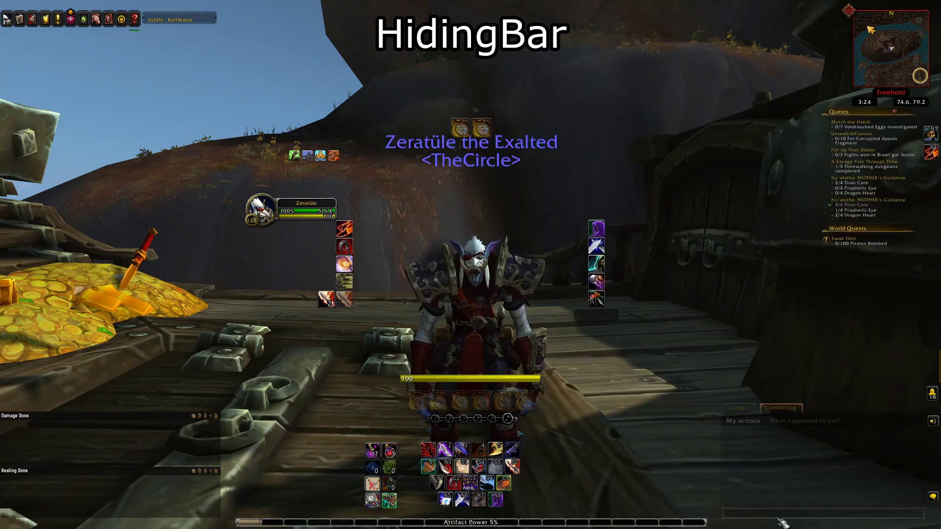
{"action": "left_click", "coordinate": [785, 514]}
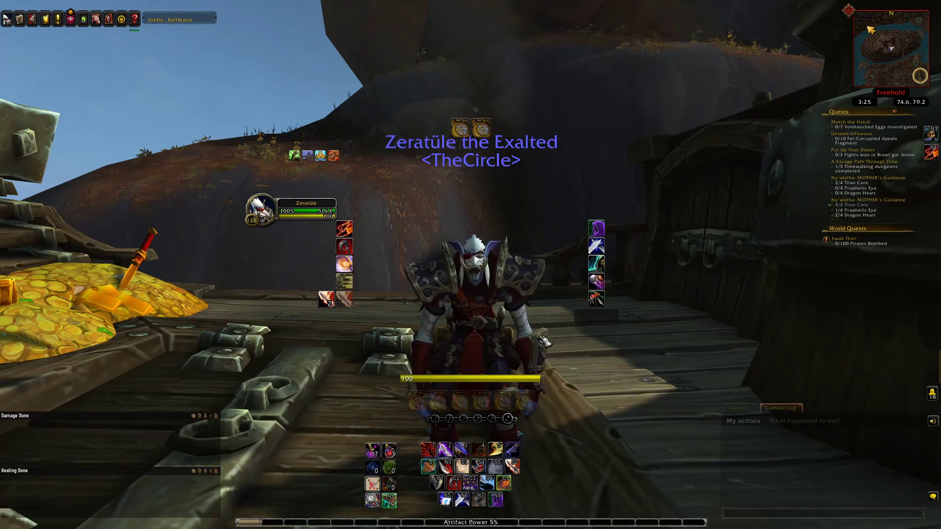
{"action": "mouse_move", "coordinate": [562, 358]}
{"action": "left_mouse_down"}
{"action": "mouse_move", "coordinate": [554, 326]}
{"action": "mouse_move", "coordinate": [556, 341]}
{"action": "left_mouse_up"}
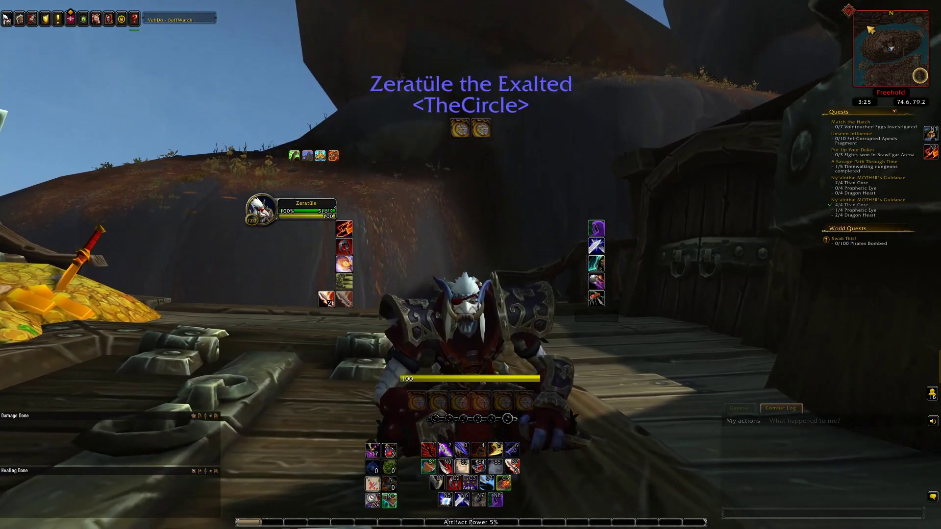